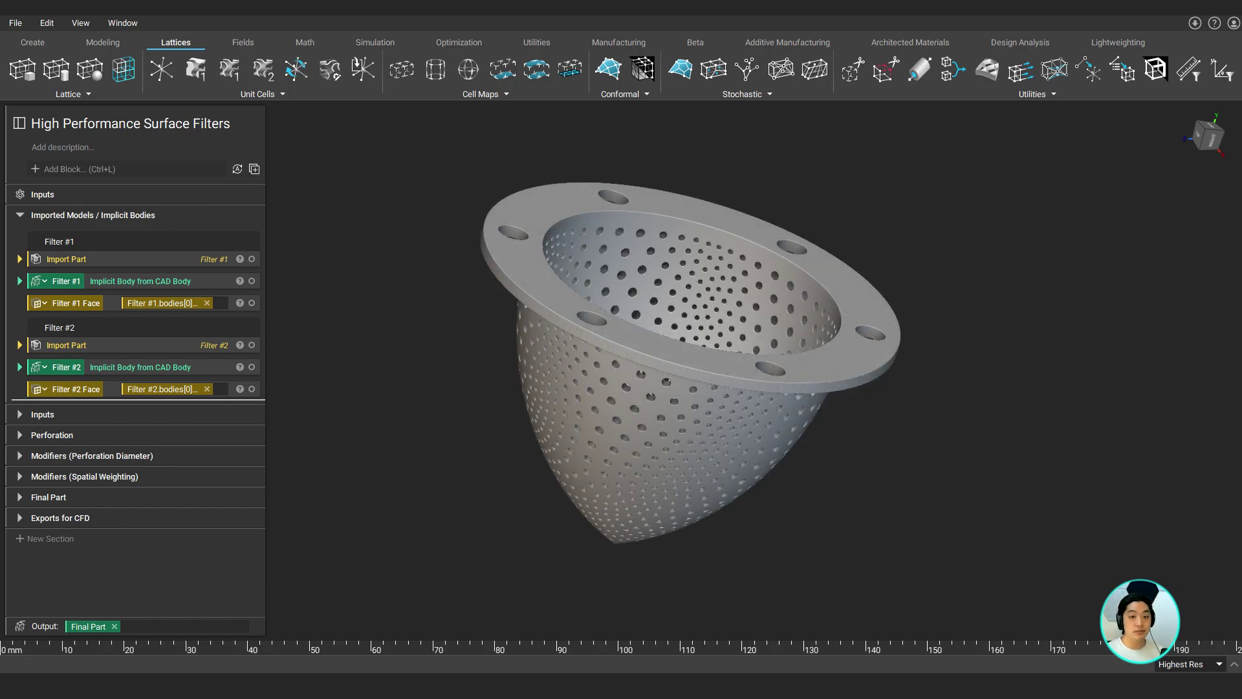
Step: Display the imported Filter #1 part, its implicit body and the remeshed surface of the face to perforate
left_click(251, 258)
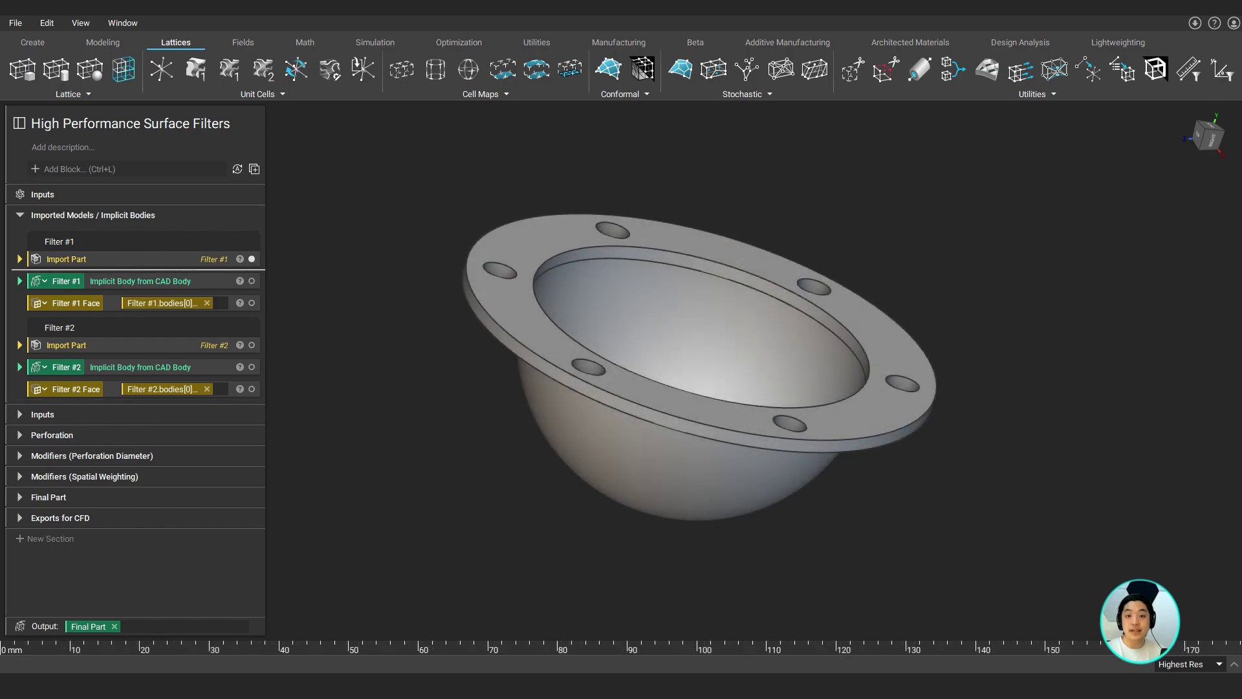
left_click(251, 281)
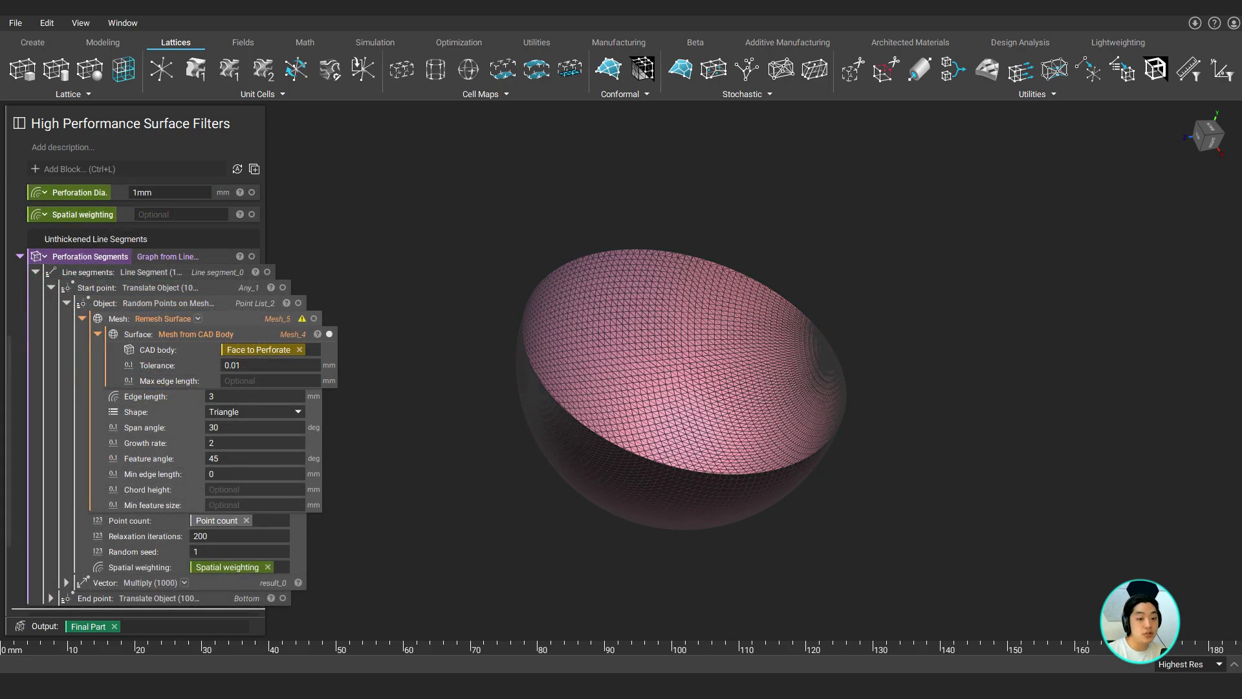
left_click(314, 319)
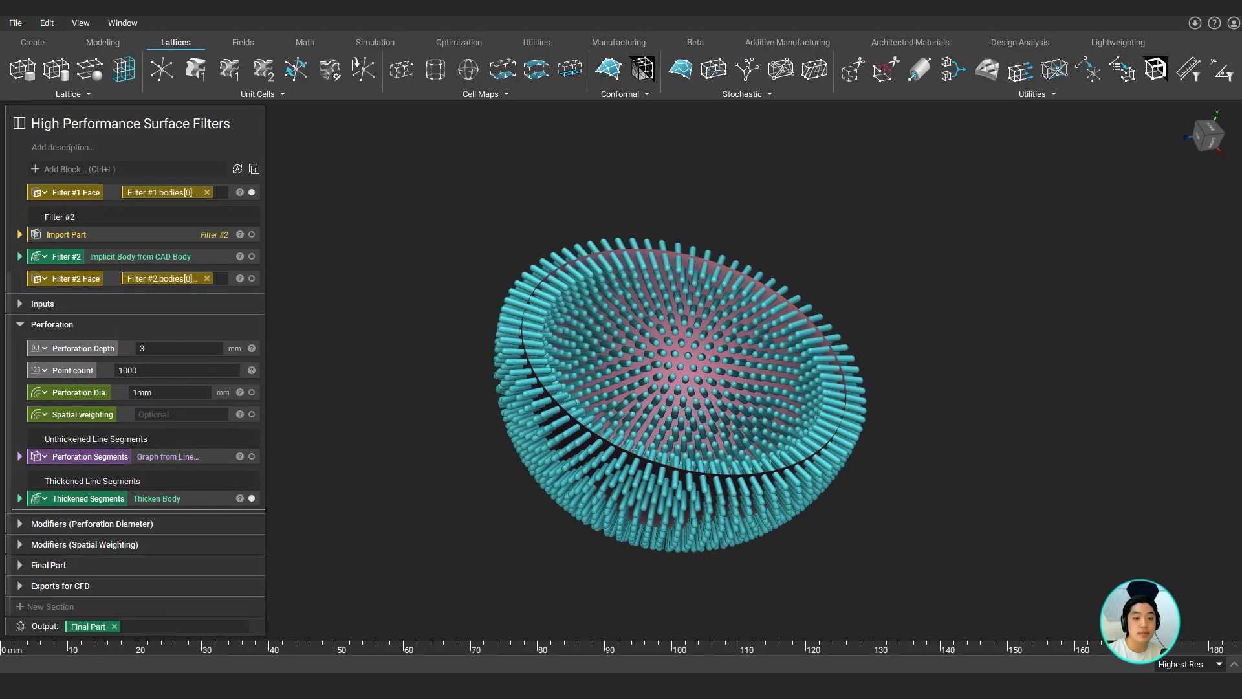
Step: Try varying the perforation diameter of the thickened segments to about 0.96 mm
mouse_move(123, 393)
left_mouse_down()
mouse_move(150, 405)
mouse_move(119, 408)
left_mouse_up()
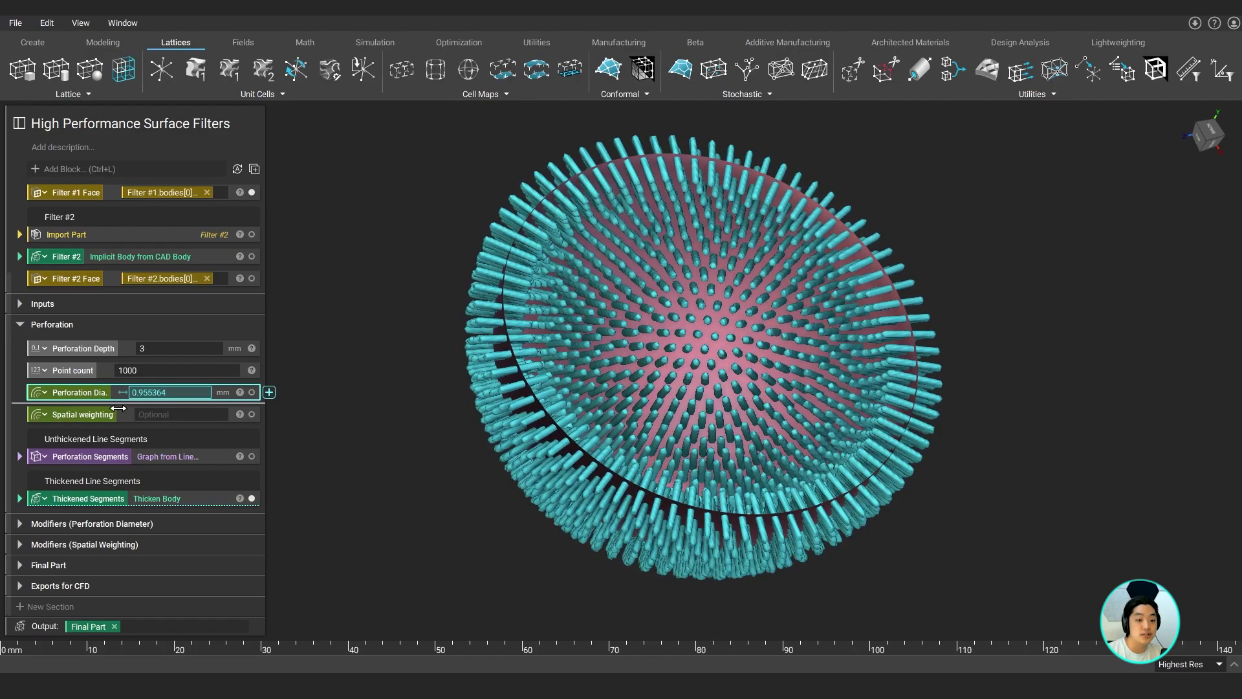
key("Escape")
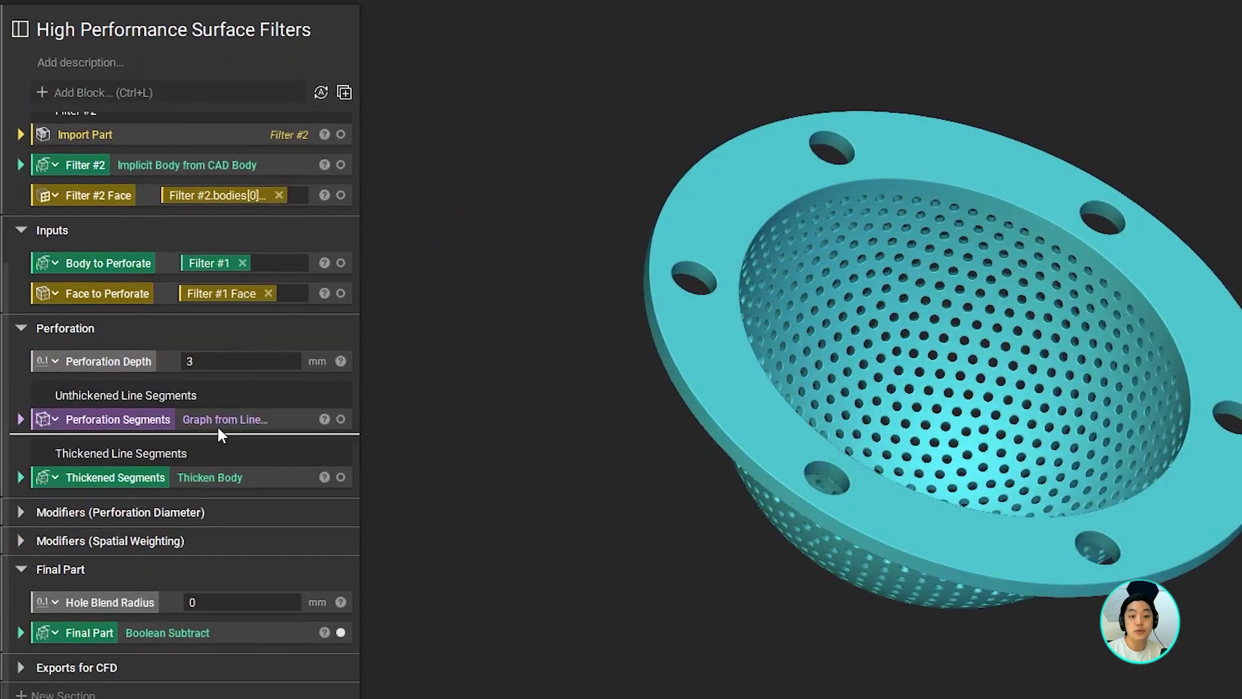
Step: Turn the point count inside Perforation Segments into a variable named # of Perforations
left_click(218, 426)
scroll(218, 422, "down", 1)
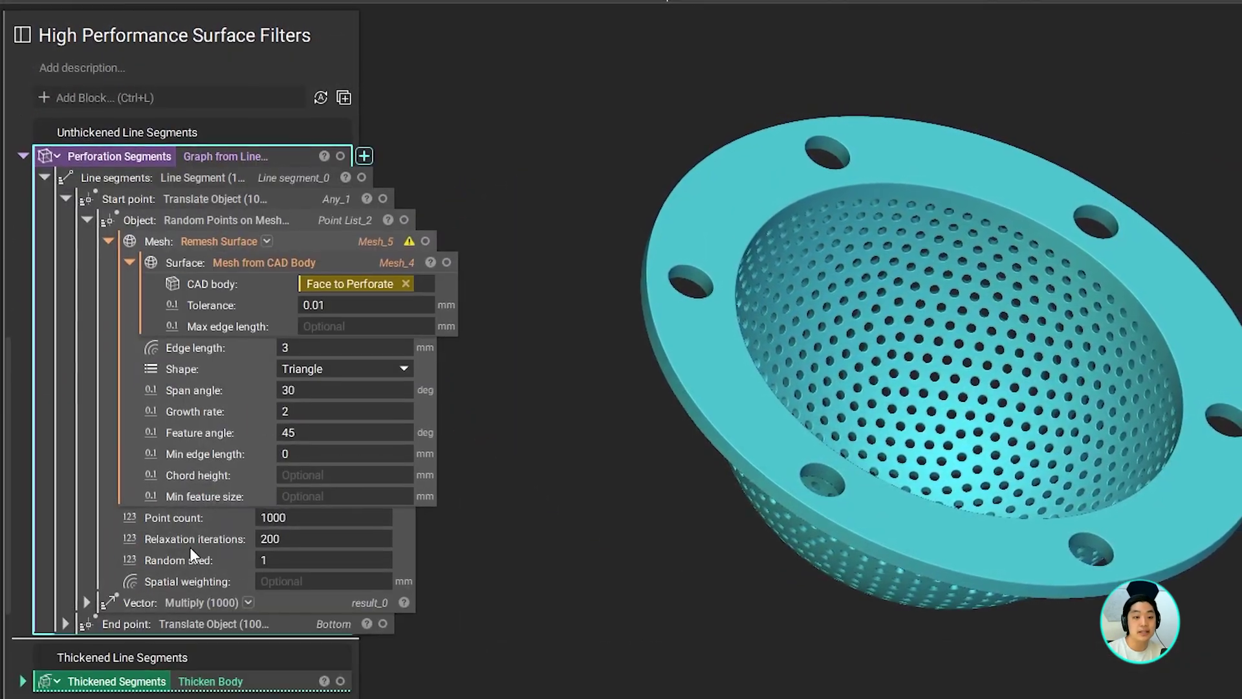
left_click_drag(212, 532, 134, 235)
type("of Perforations")
key("Return")
scroll(165, 405, "down", 3)
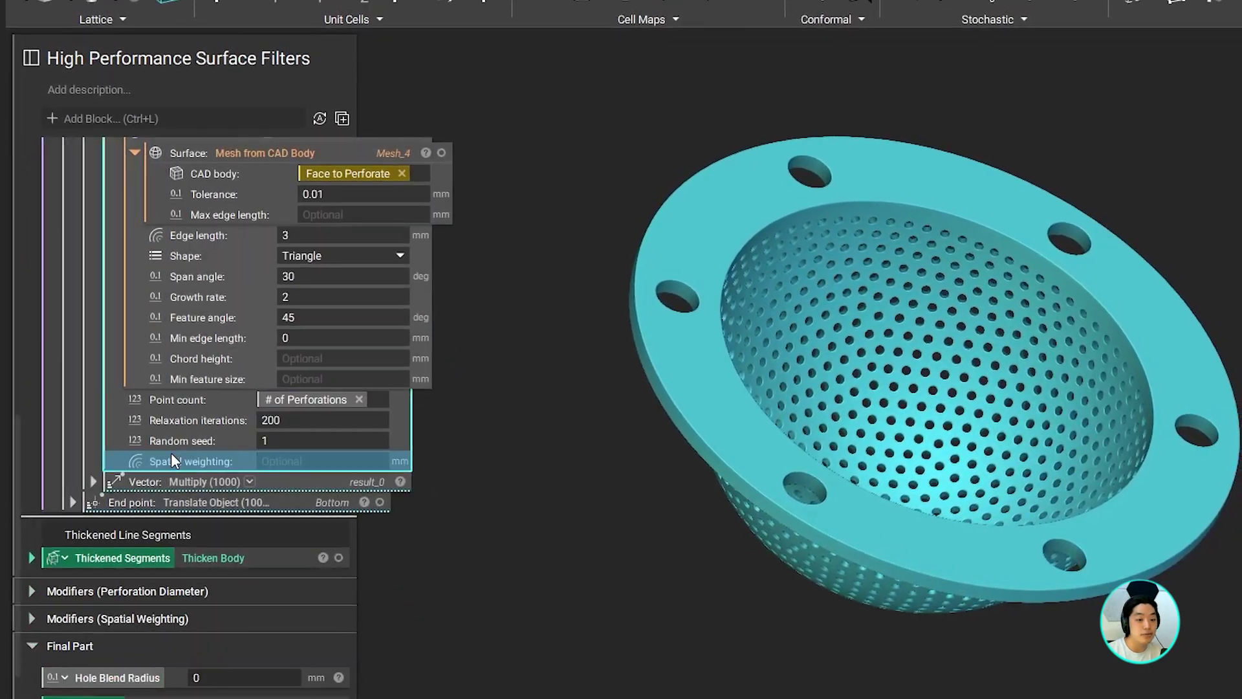
Step: Turn the spatial weighting of the random points and the thickness of Thickened Segments into variables
left_click_drag(171, 452, 134, 194)
scroll(154, 367, "down", 2)
scroll(204, 487, "down", 3)
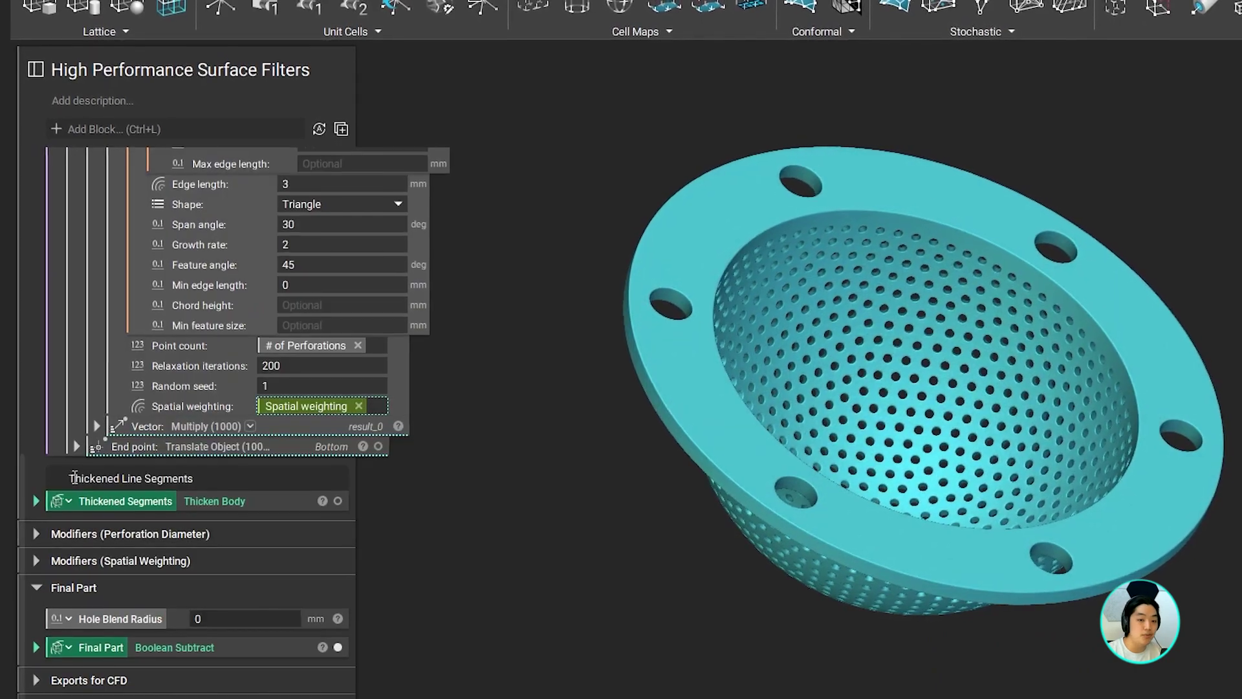
left_click(36, 499)
left_click_drag(110, 542, 172, 501)
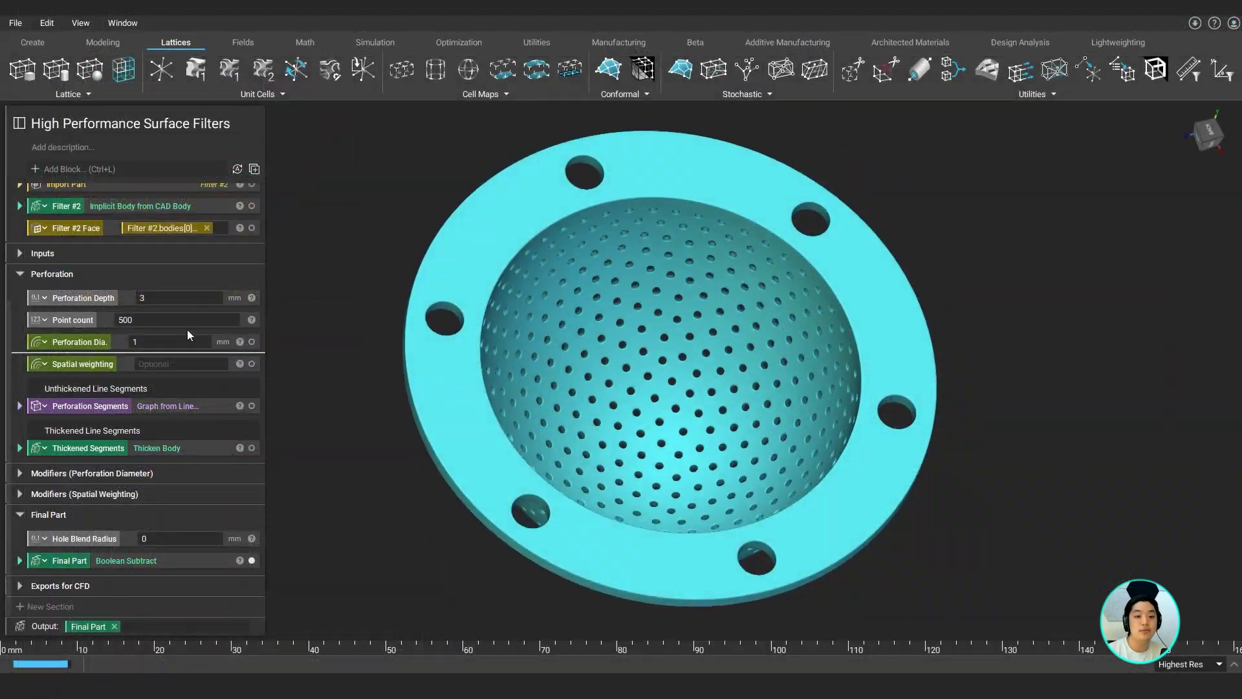
Step: Set the perforation point count to 1000
double_click(177, 320)
type("1000")
key("Return")
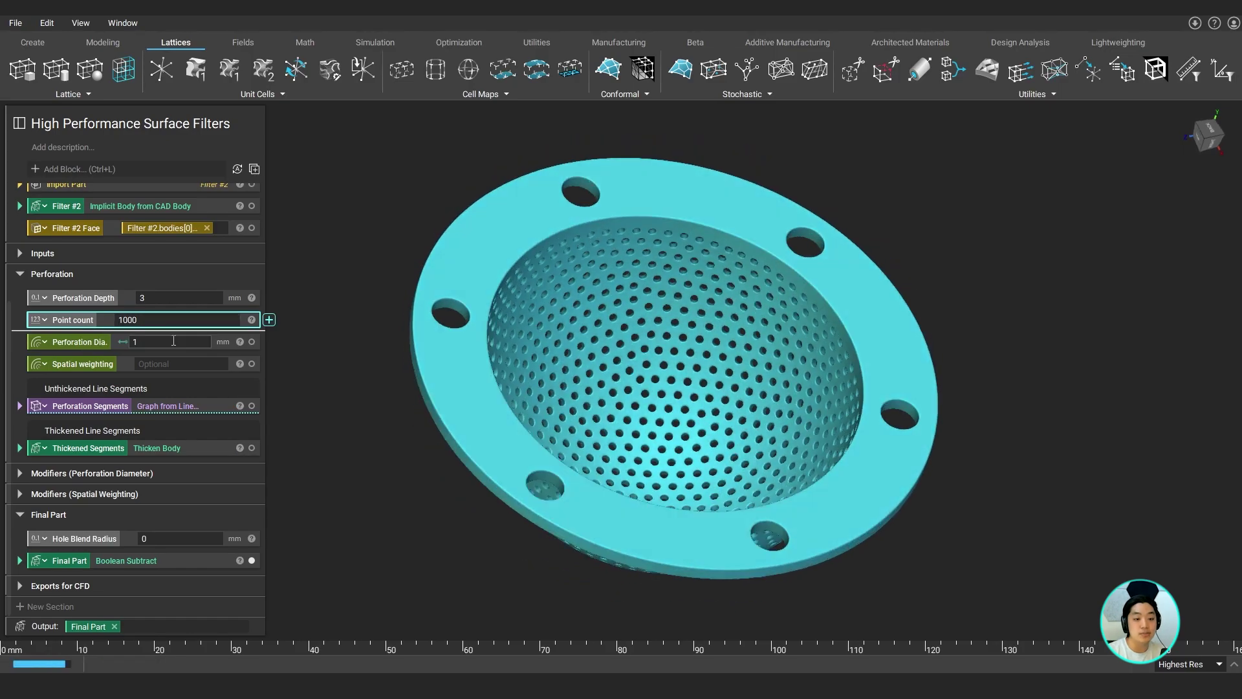
Step: Set the perforation diameter to 0.5 mm and the point count to 2000
key("Tab")
type(".5")
key("shift+Tab")
type("2000")
key("Return")
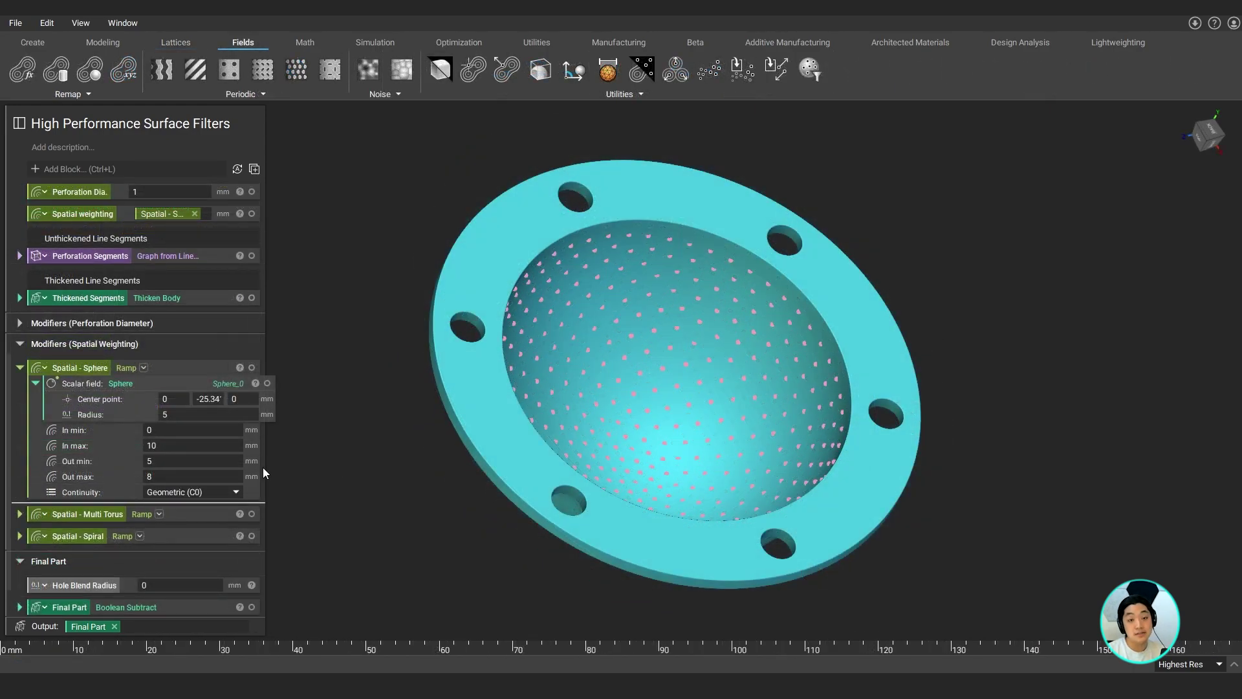
Step: Open the Out min value of the Spatial - Sphere ramp for editing
double_click(229, 460)
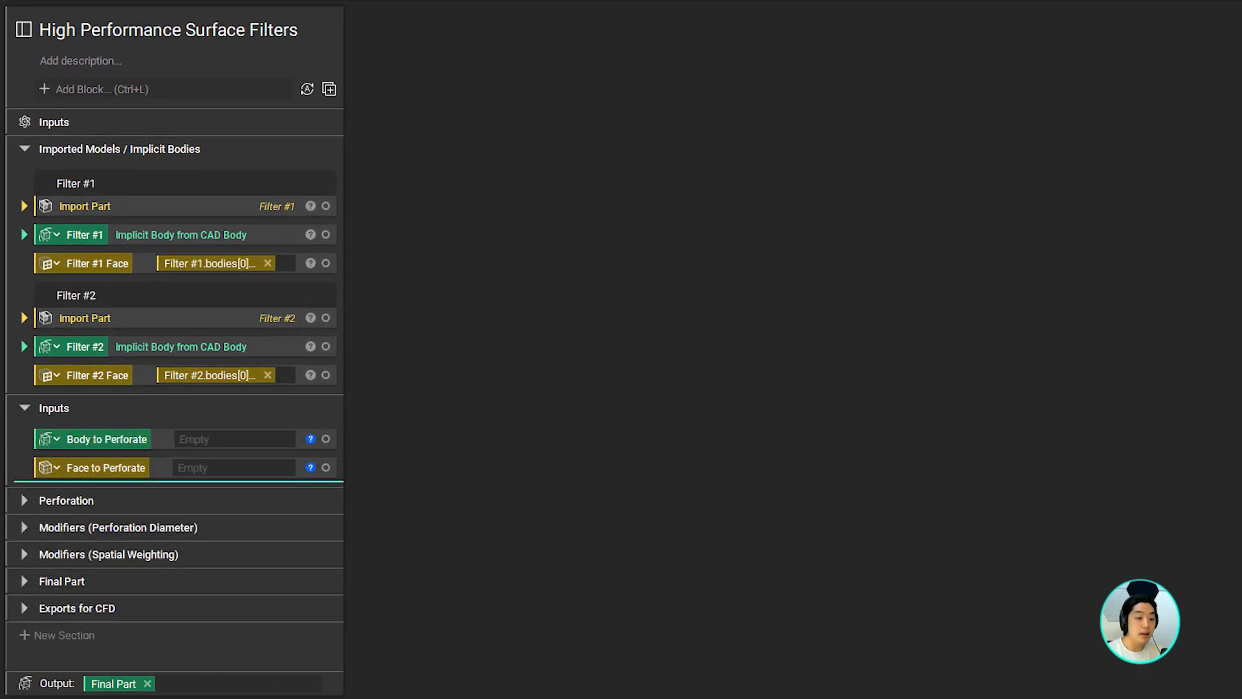
Step: Assign Filter #2 as the body to perforate and Filter #2 Face as the face to perforate
left_click_drag(84, 346, 227, 438)
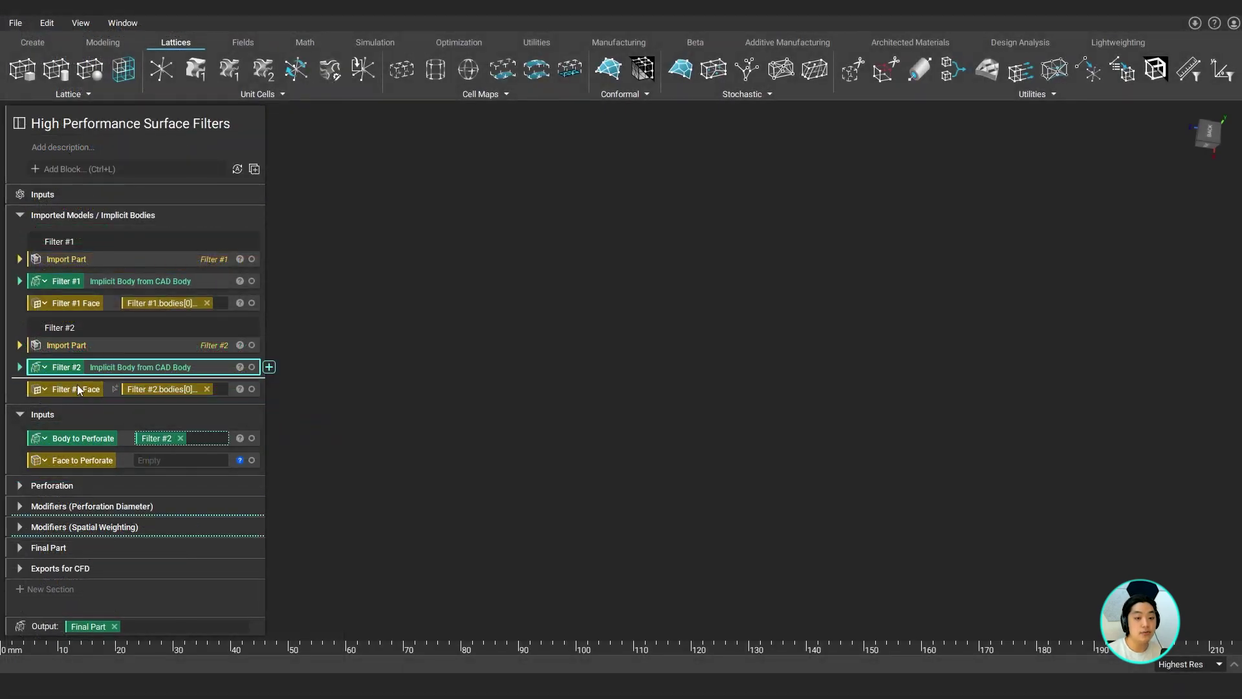
left_click_drag(78, 389, 178, 460)
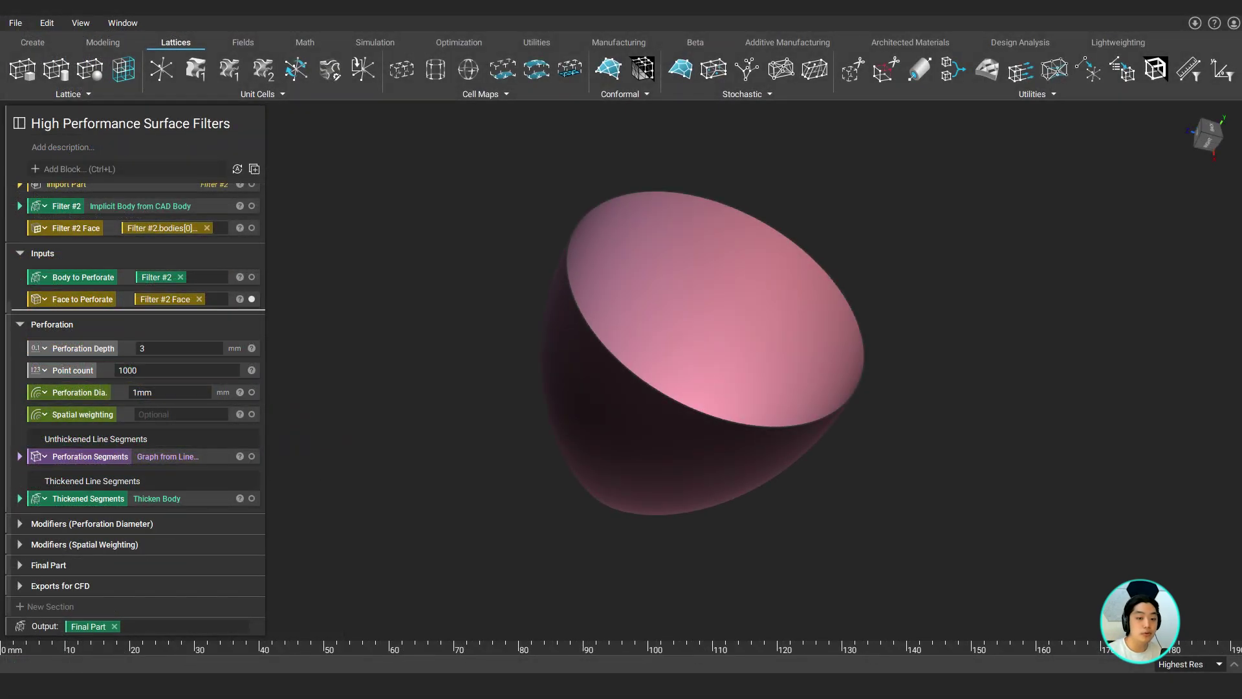
left_click(19, 456)
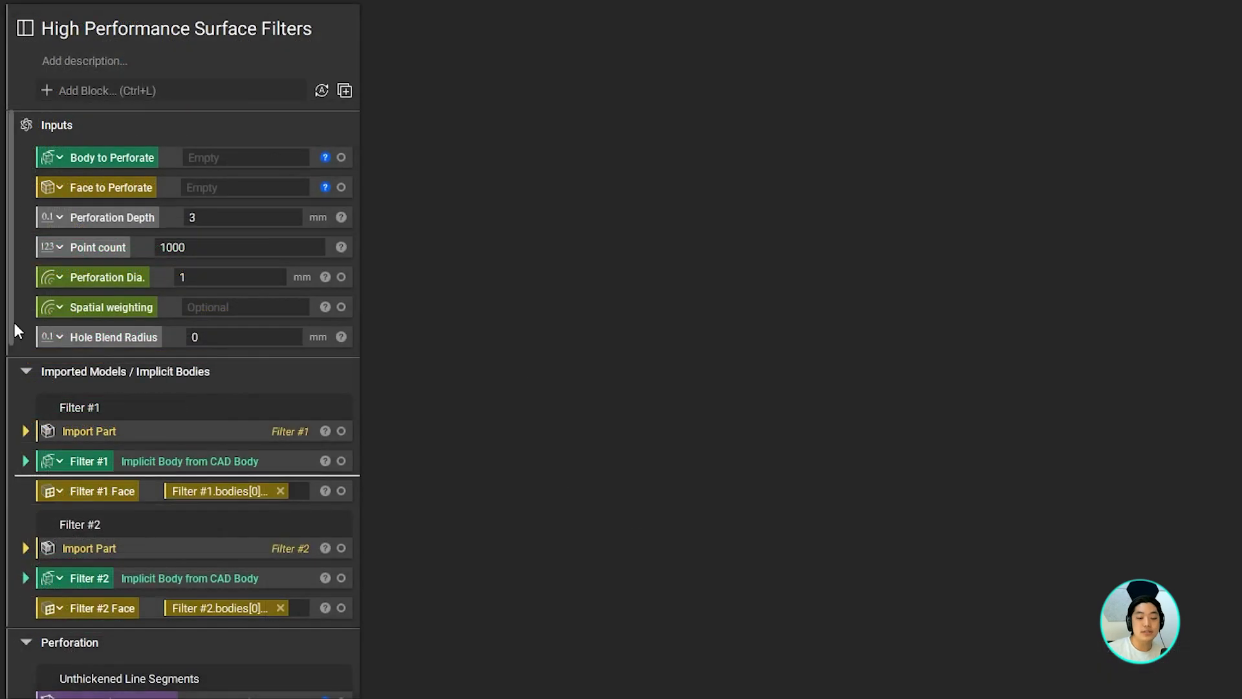
scroll(11, 323, "down", 3)
left_click_drag(5, 388, 2, 608)
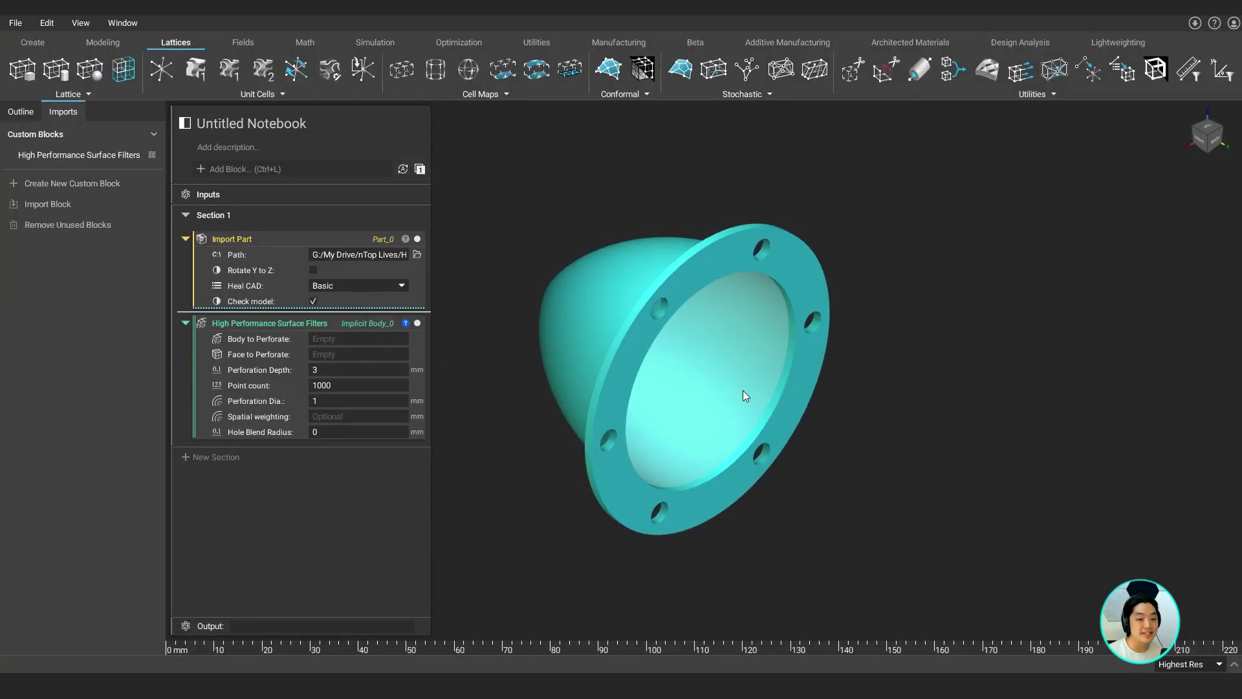
Step: Feed the imported part's inner face and its implicit body into the High Performance Surface Filters block
left_click_drag(746, 396, 269, 322)
left_click_drag(632, 332, 337, 429)
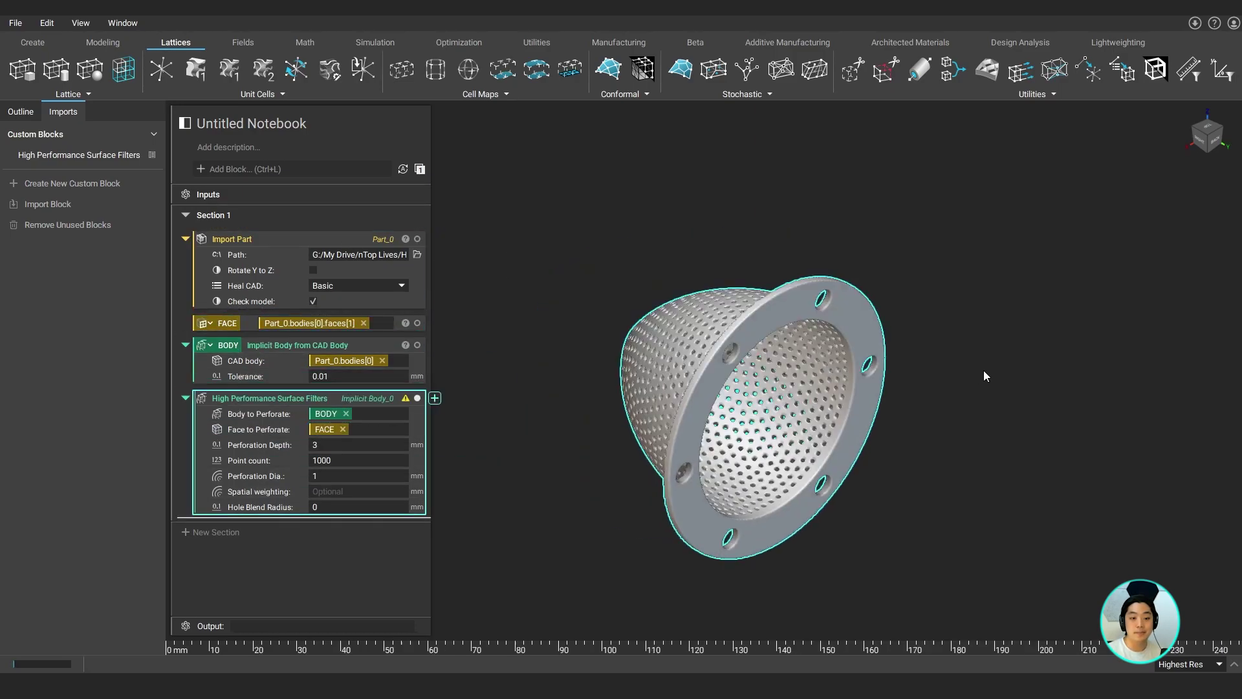
right_click_drag(986, 375, 993, 309)
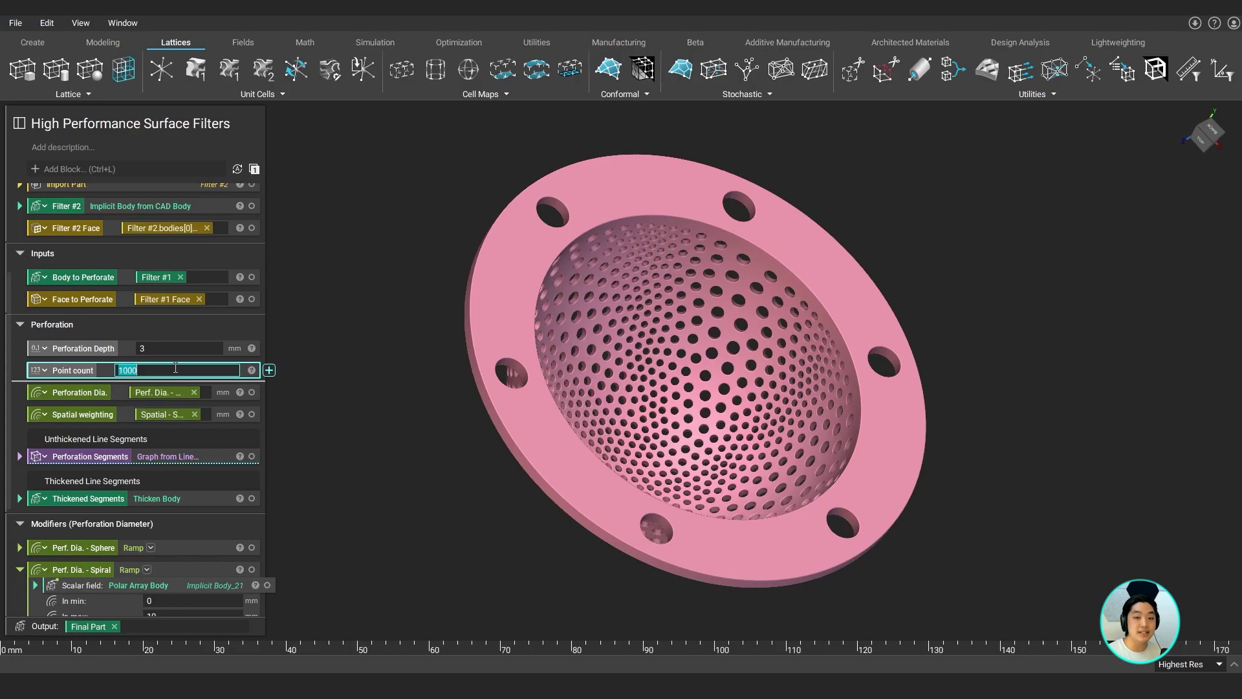
Step: Set the point count to 500 and open the Out max value of the Perf. Dia. - Spiral ramp for editing
type("500")
key("Return")
scroll(237, 474, "down", 5)
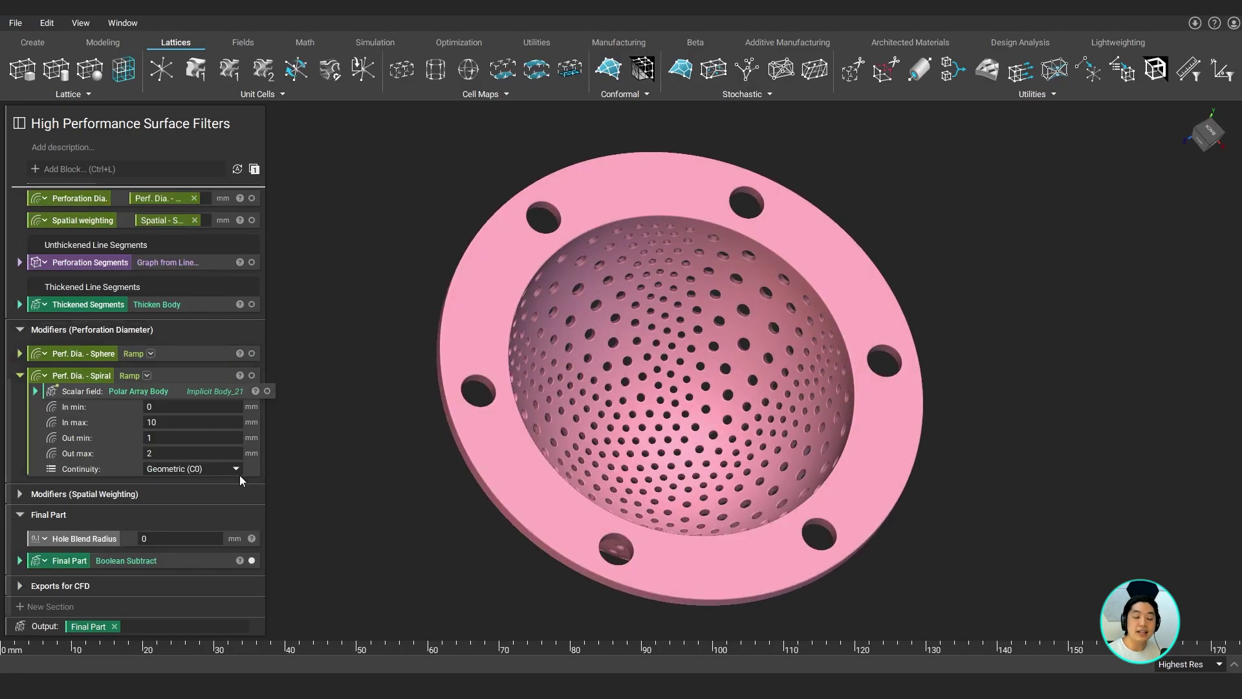
double_click(212, 452)
key("Return")
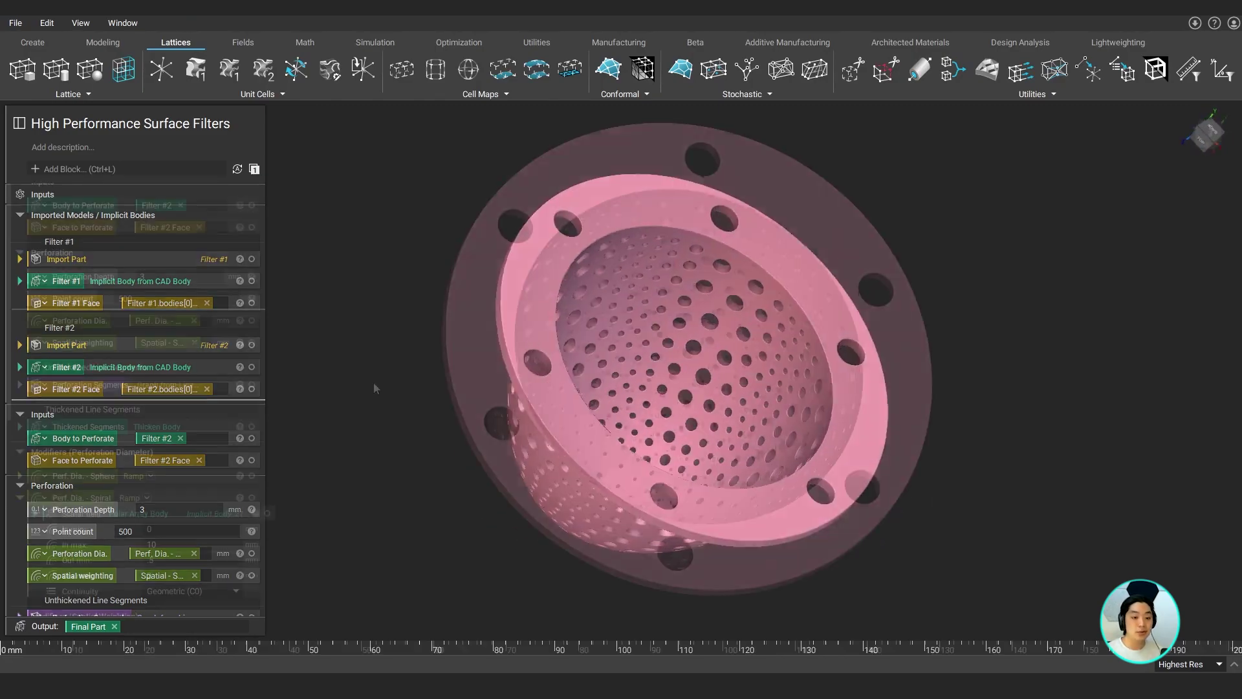
Step: Set the point count to 1000 and the Out max of the Perf. Dia. - Spiral ramp to 3 mm
scroll(187, 295, "down", 3)
type("000")
key("Return")
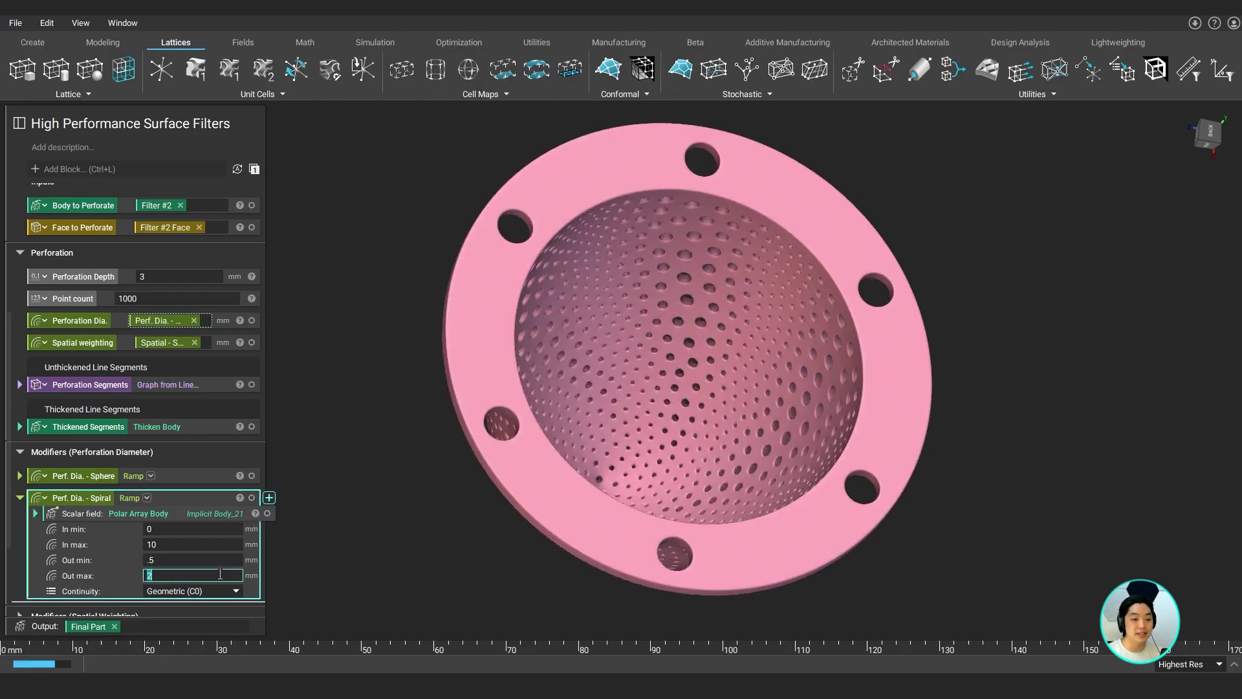
type("3")
key("Return")
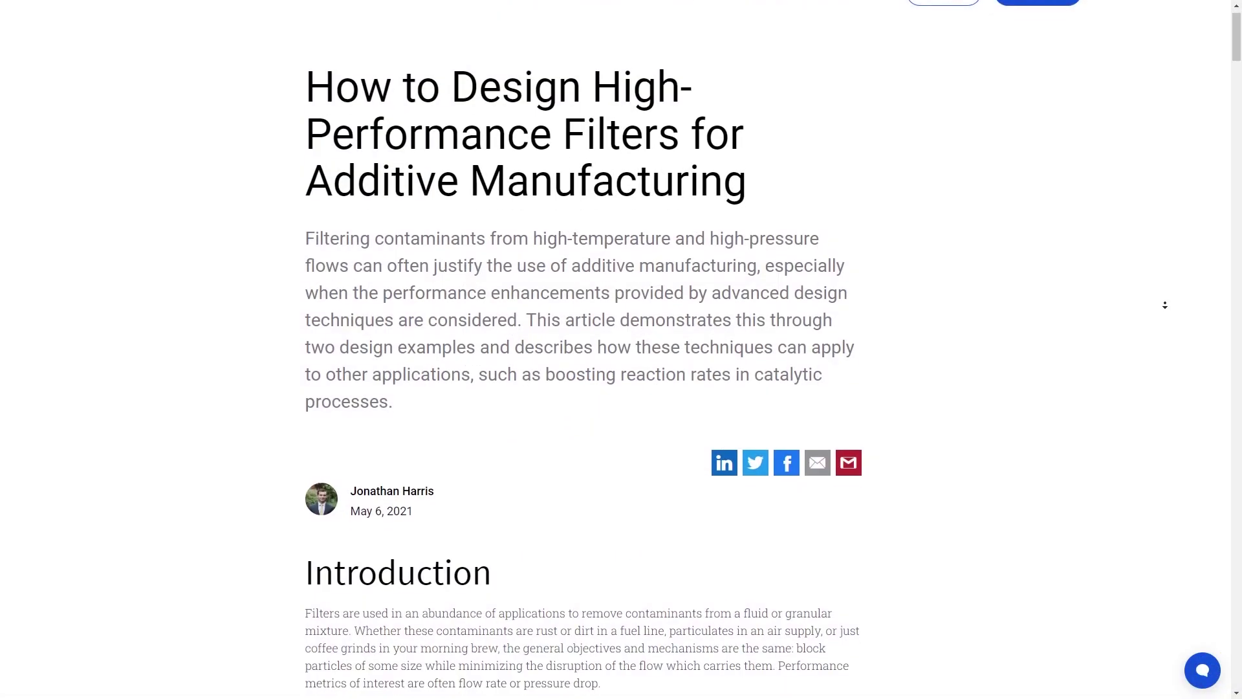
Step: In the web browser, read the article on designing high-performance filters through to the surface filtration design example
scroll(1166, 306, "down", 2)
scroll(1165, 305, "down", 5)
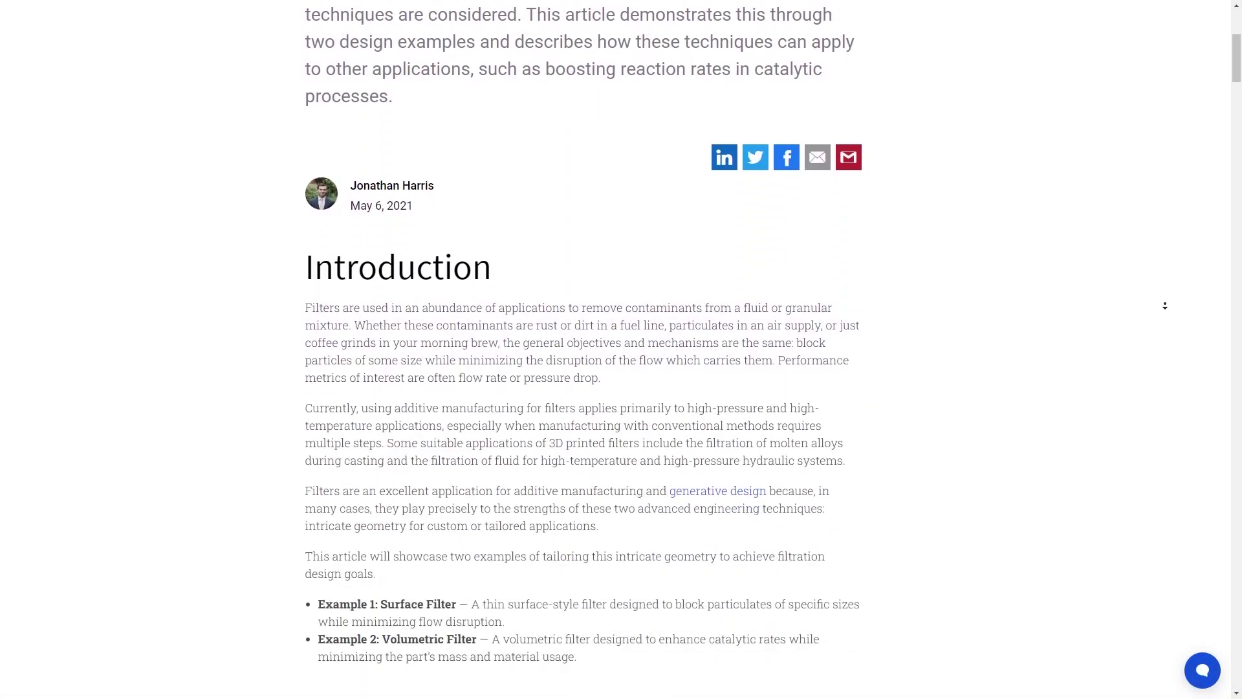
scroll(1165, 305, "down", 5)
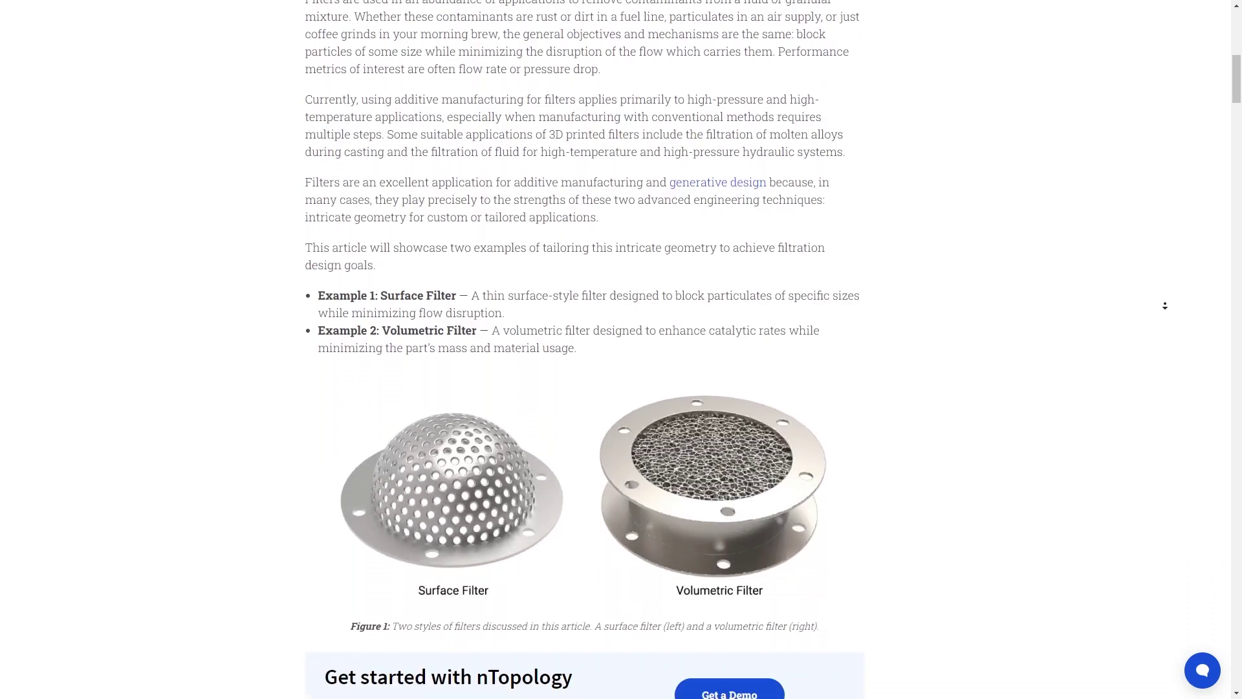
scroll(1166, 306, "down", 5)
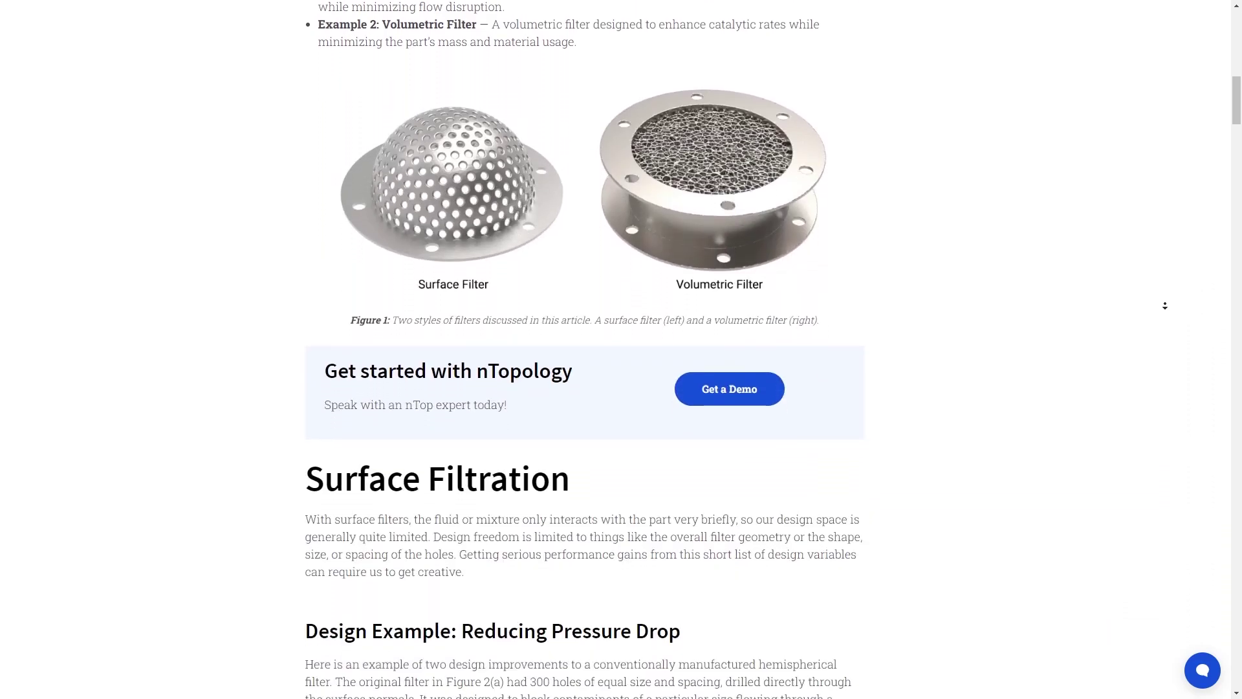
scroll(1165, 305, "down", 5)
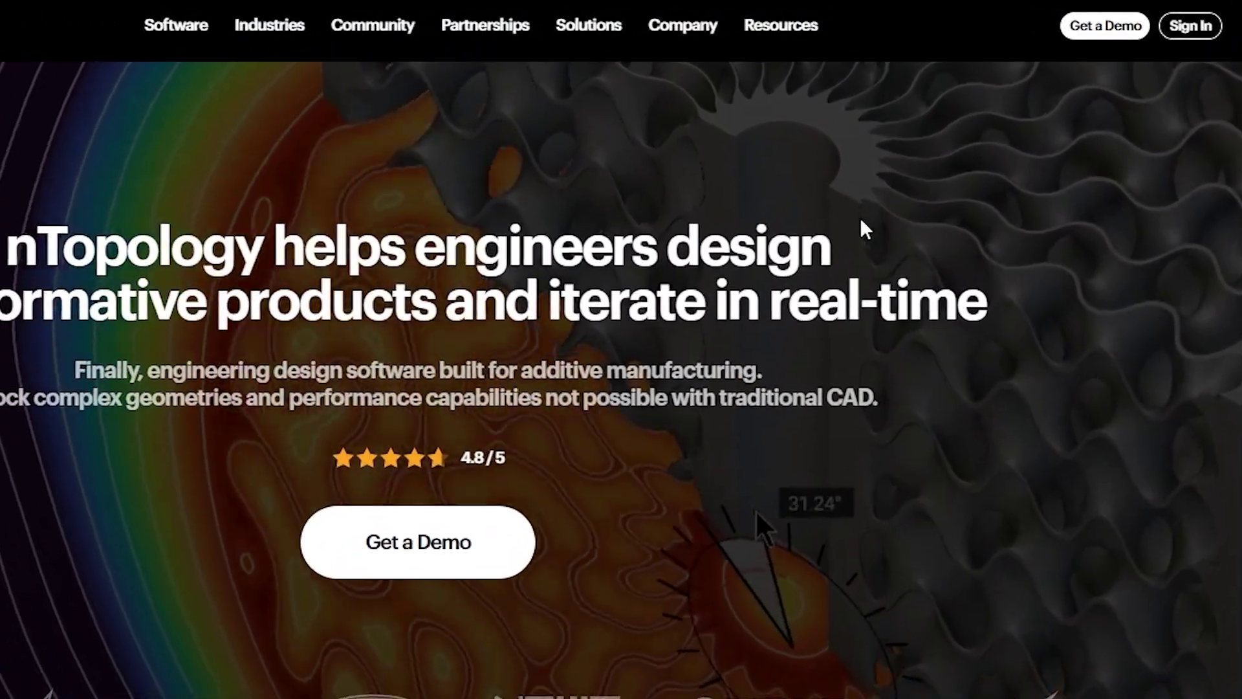
Step: Open the Videos resources page of the nTopology website and look through the listed videos
mouse_move(791, 32)
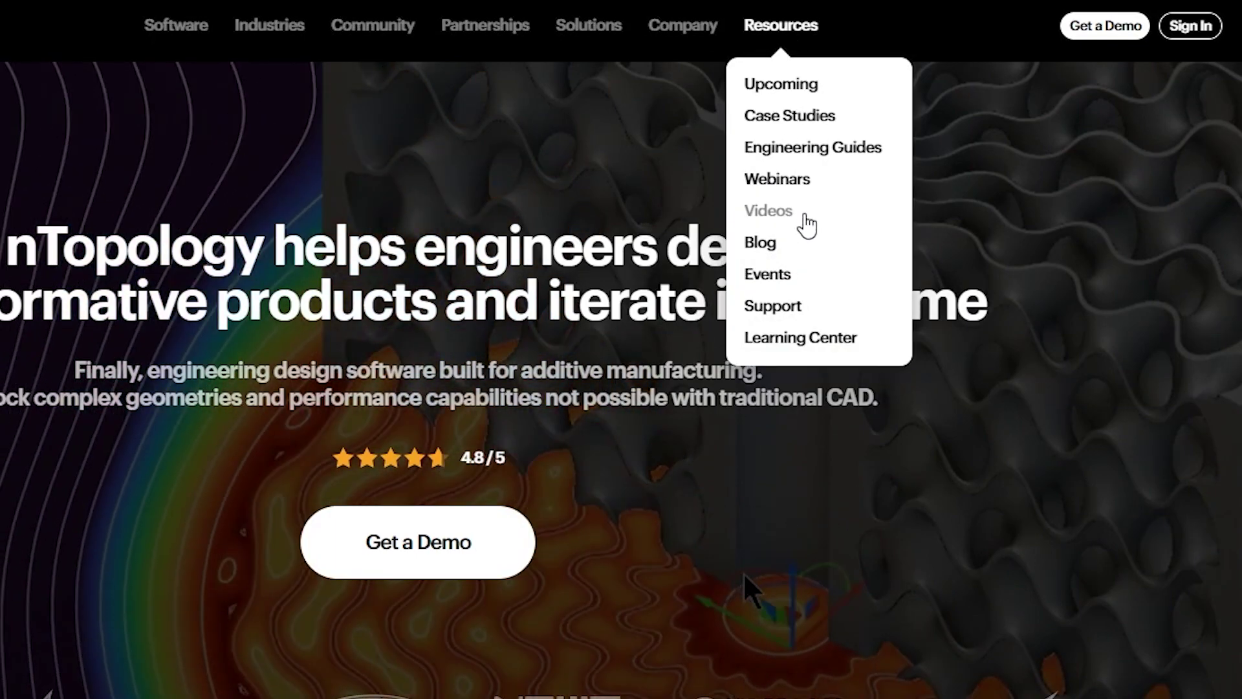
left_click(806, 222)
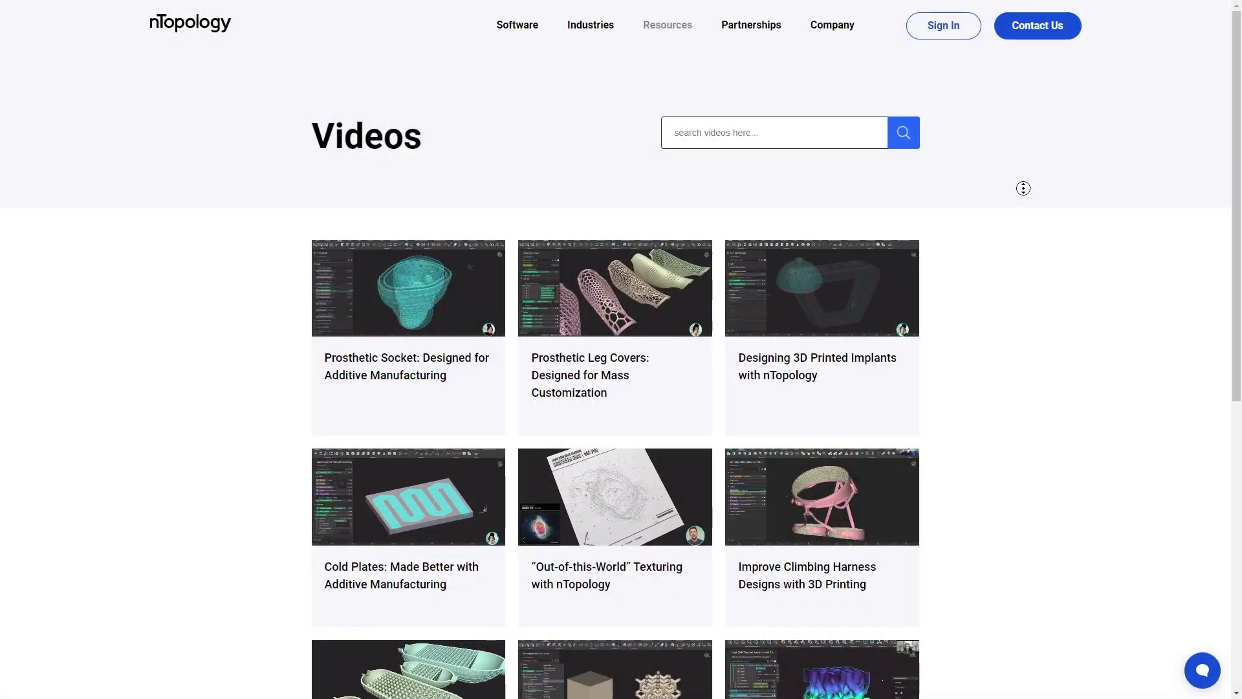
scroll(1022, 206, "down", 3)
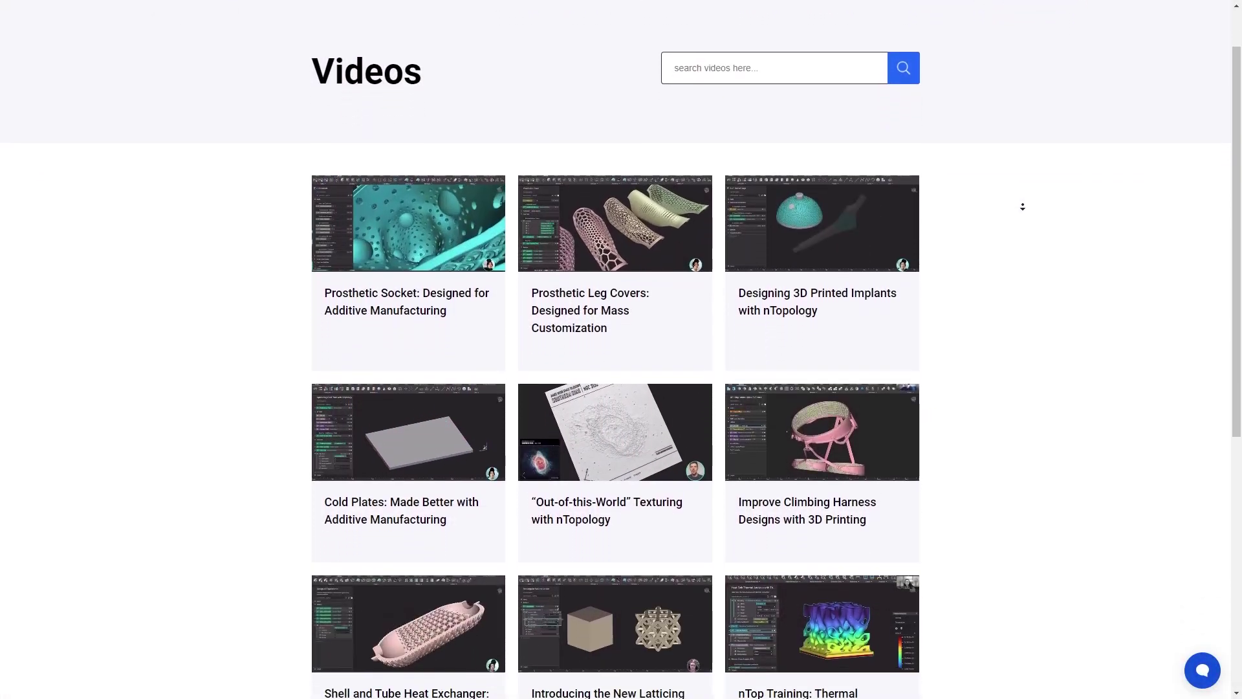